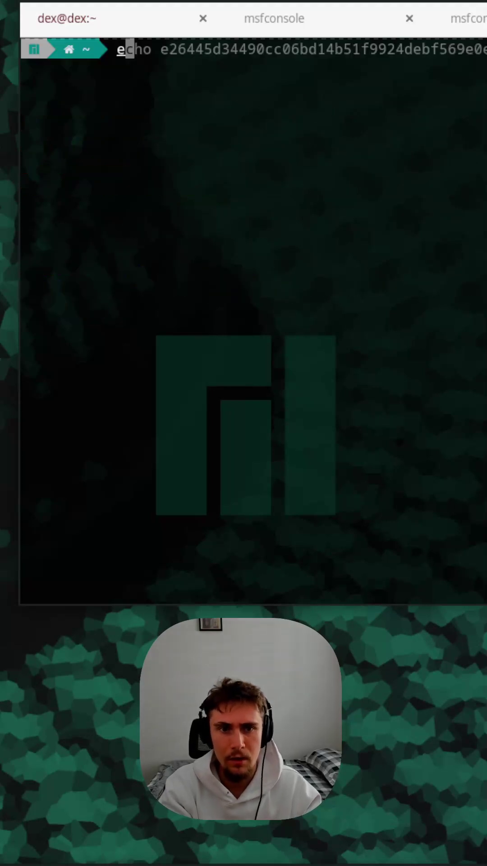
Open exploit.py in micro, delete its first line, quit without saving, and clear the screen
key("BackSpace")
type("micro e")
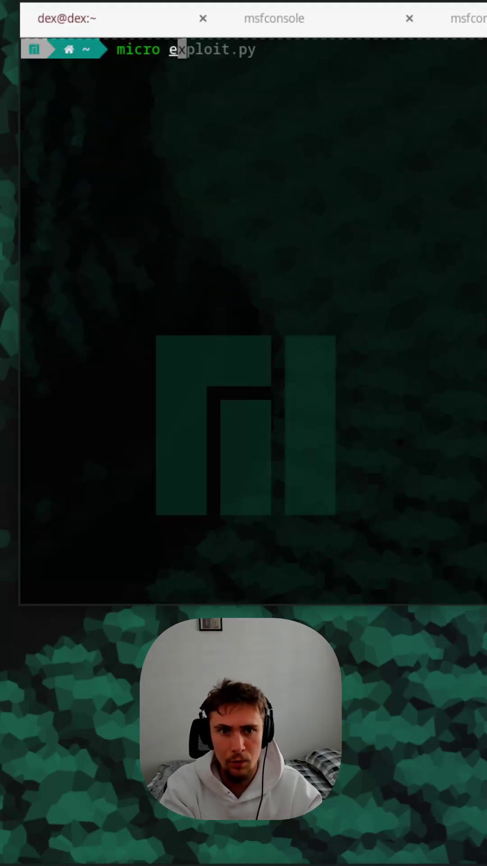
type("xploit.py")
key("Return")
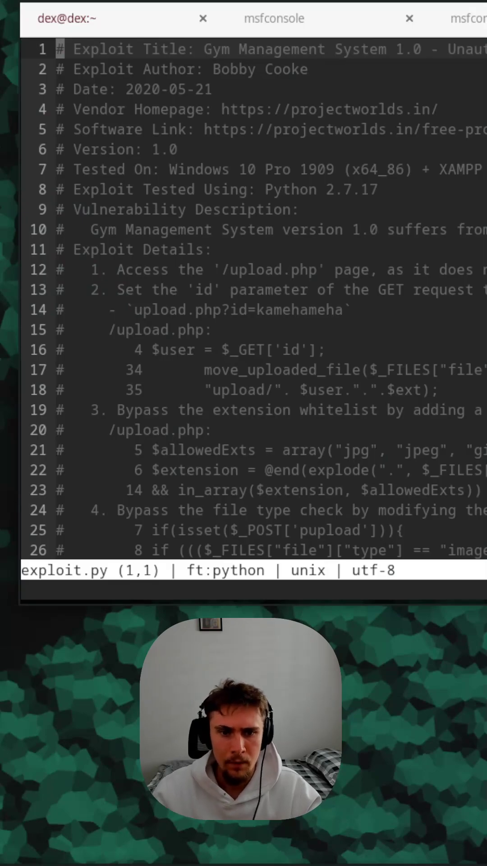
scroll(254, 298, "down", 6)
scroll(254, 298, "down", 13)
scroll(254, 297, "down", 9)
scroll(254, 298, "down", 6)
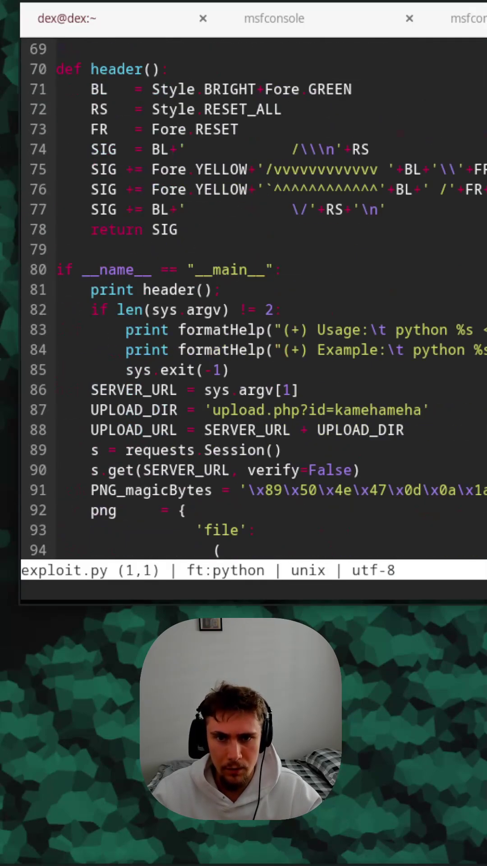
key("ctrl+k")
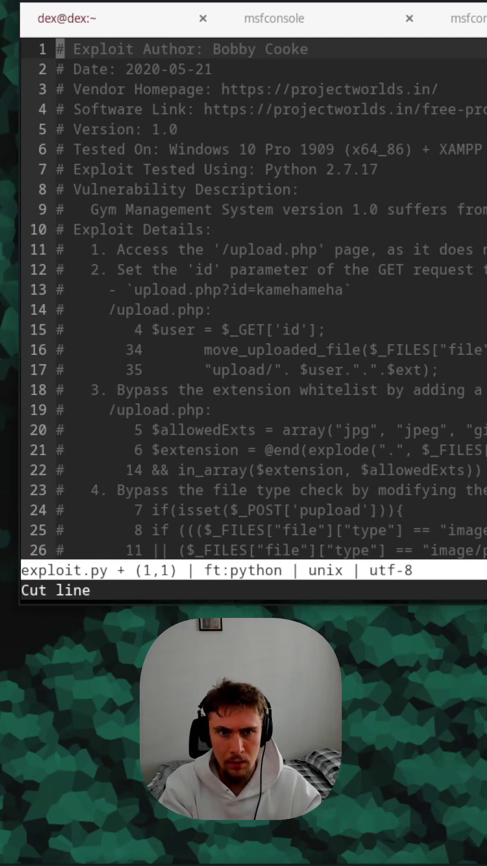
key("ctrl+q")
key("n")
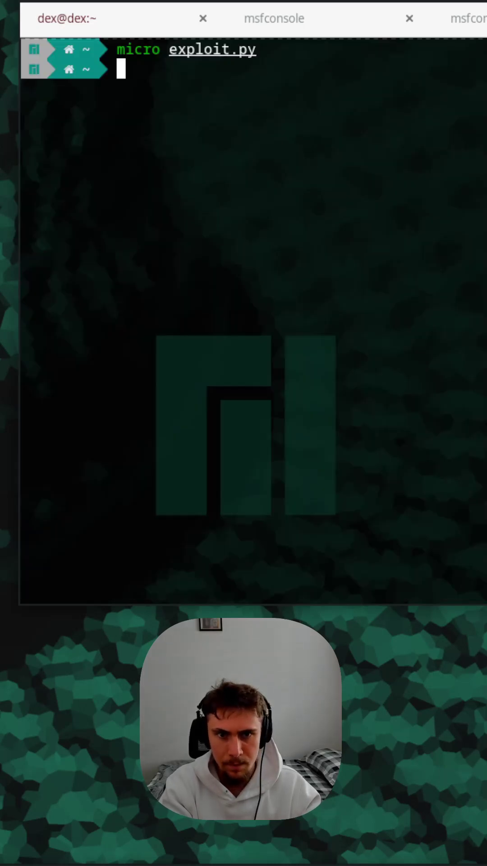
key("ctrl+l")
type("python3 expl")
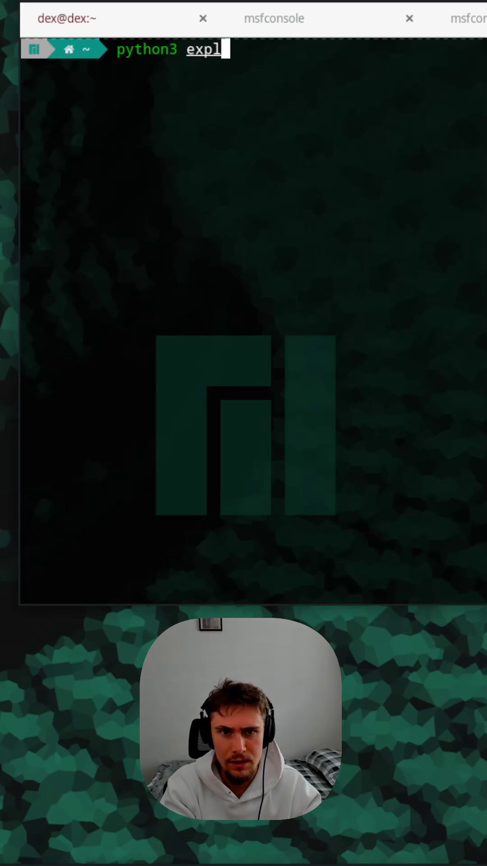
type("koit")
Fix typos in a move command for exploit, then cancel it and clear the screen
key("BackSpace")
key("BackSpace")
key("BackSpace")
key("BackSpace")
key("BackSpace")
key("BackSpace")
type("exp")
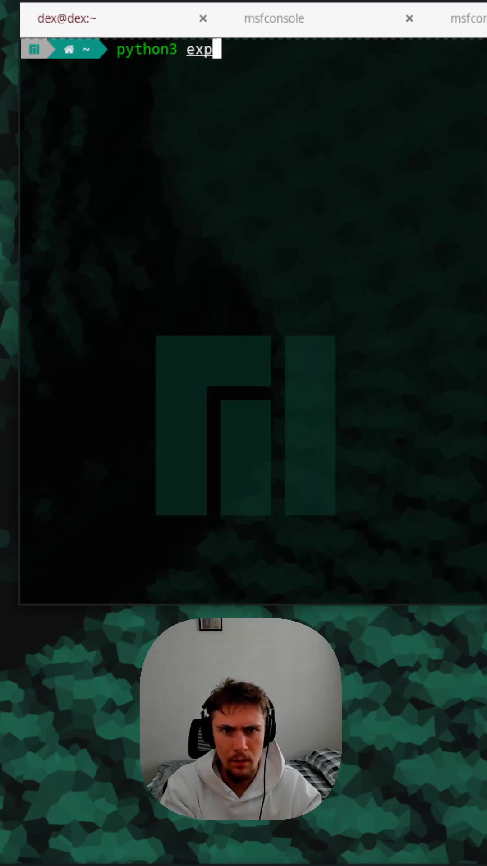
type("lo")
key("ctrl+c")
type("sud")
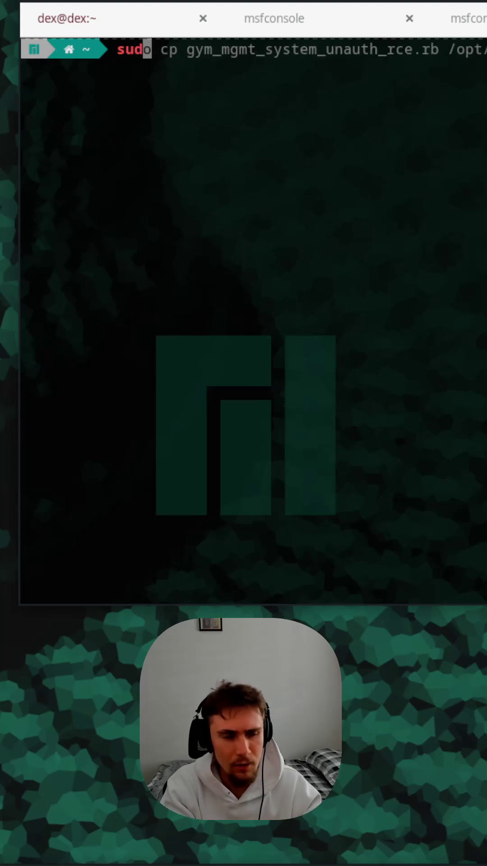
type("o mc")
key("BackSpace")
type("b c")
key("BackSpace")
key("BackSpace")
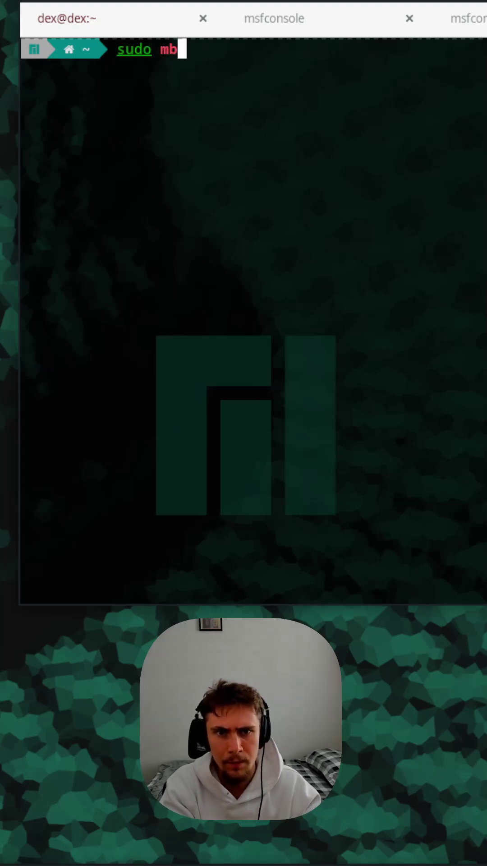
key("BackSpace")
type("v exploit")
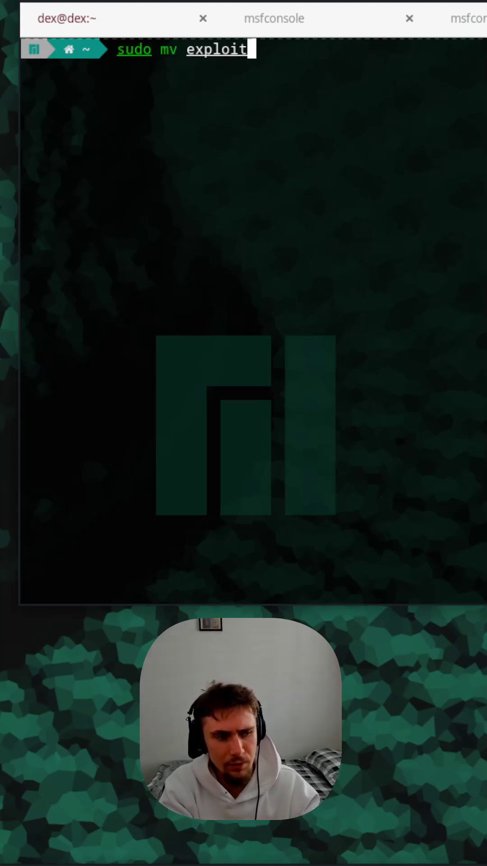
key("ctrl+c")
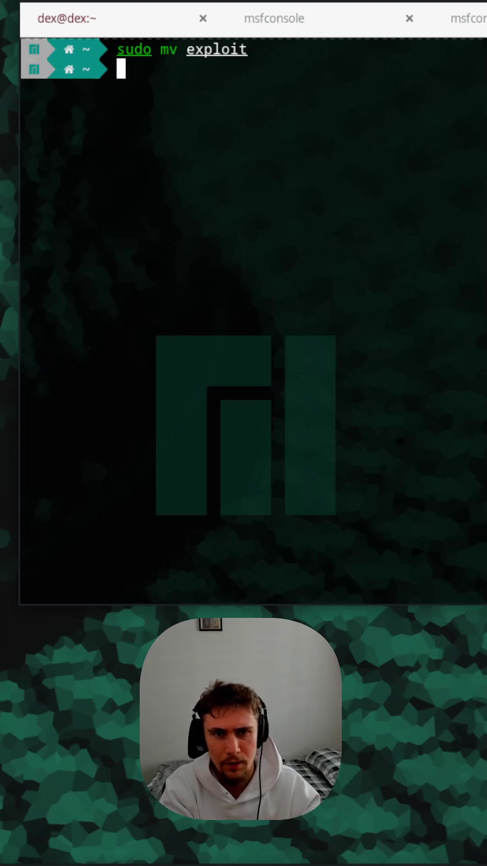
key("ctrl+l")
type("python3 e")
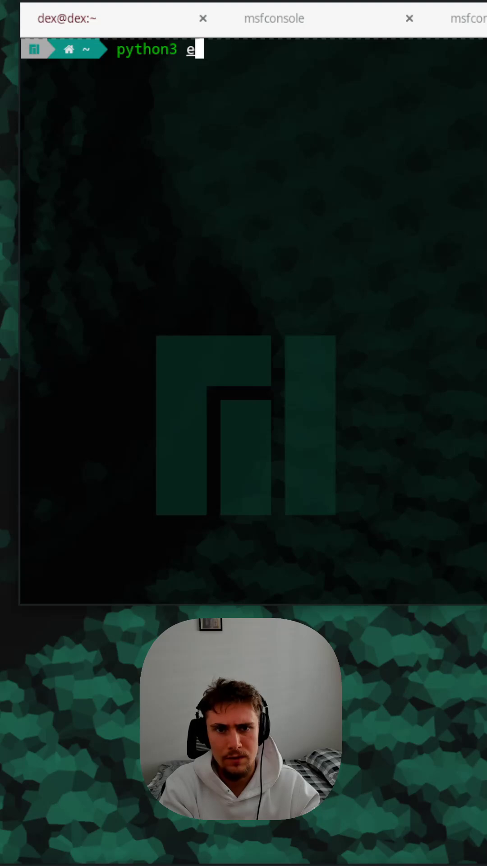
type("xploit.py")
Run exploit.py with python3, then with plain python
key("Return")
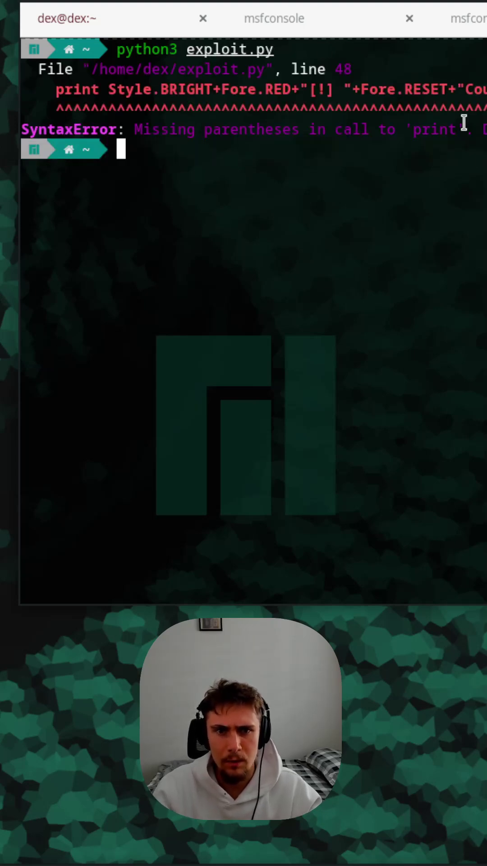
key("Up")
key("ctrl+Left")
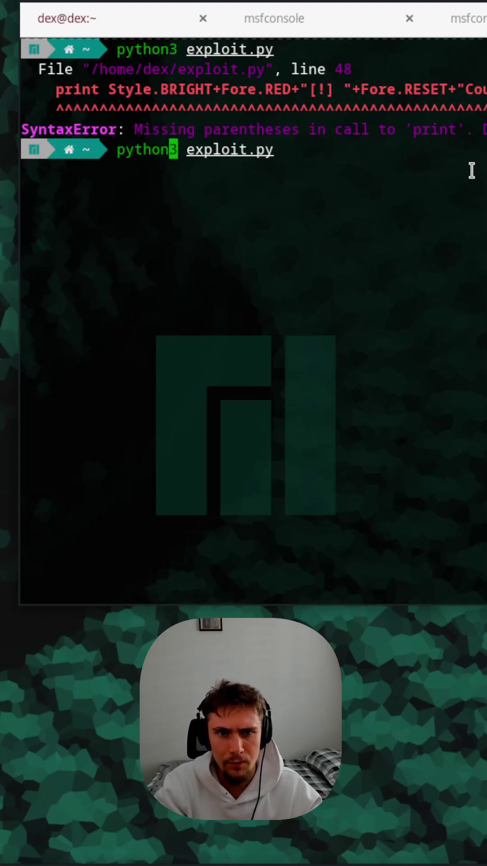
key("Delete")
key("Return")
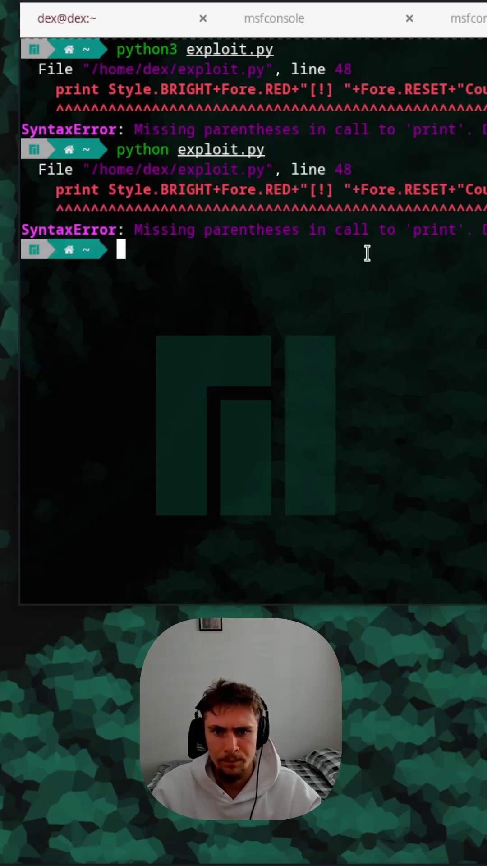
Select 'print' in the error, then run exploit.py with python2, declining the python3 correction
double_click(434, 221)
key("Up")
key("ctrl+Left")
key("ctrl+Left")
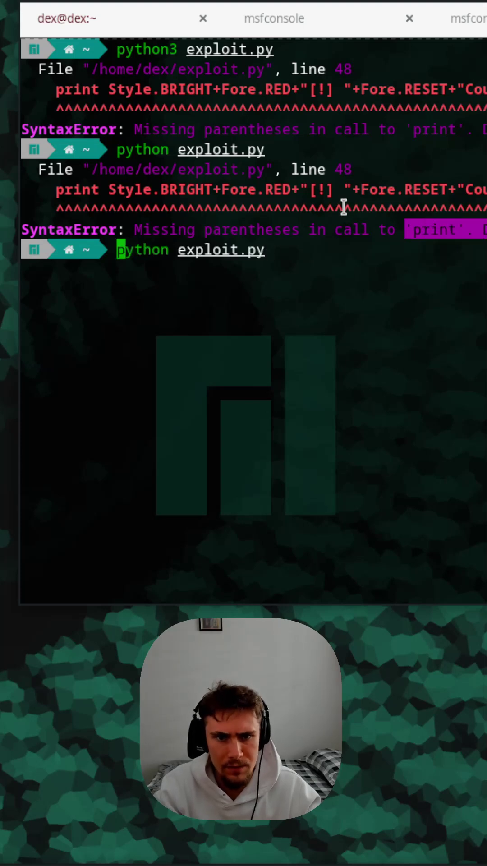
key("Right")
key("Right")
type("2")
key("Return")
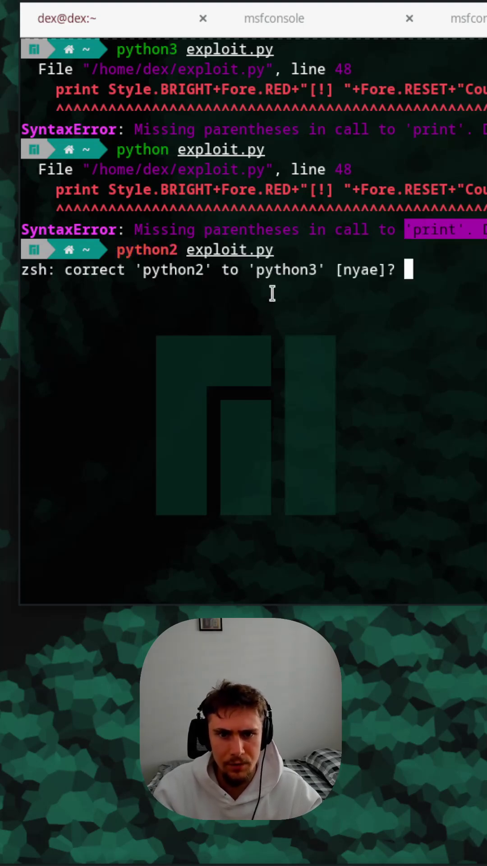
key("n")
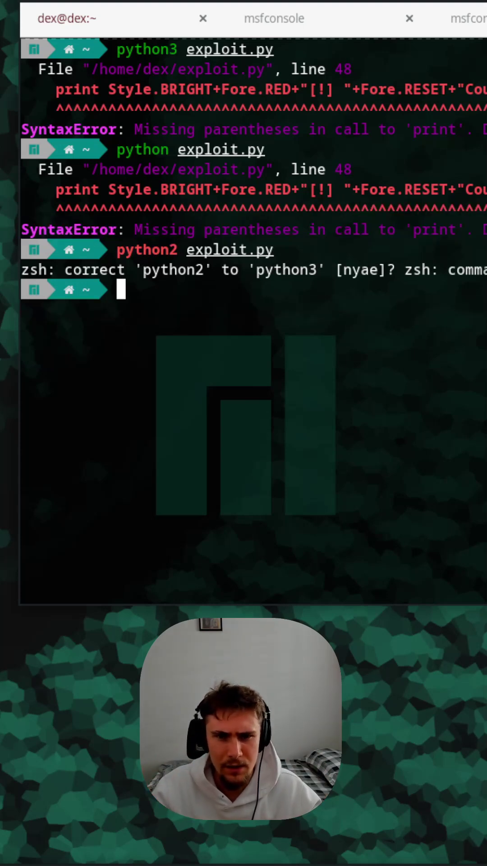
key("Up")
key("Up")
key("Up")
key("Up")
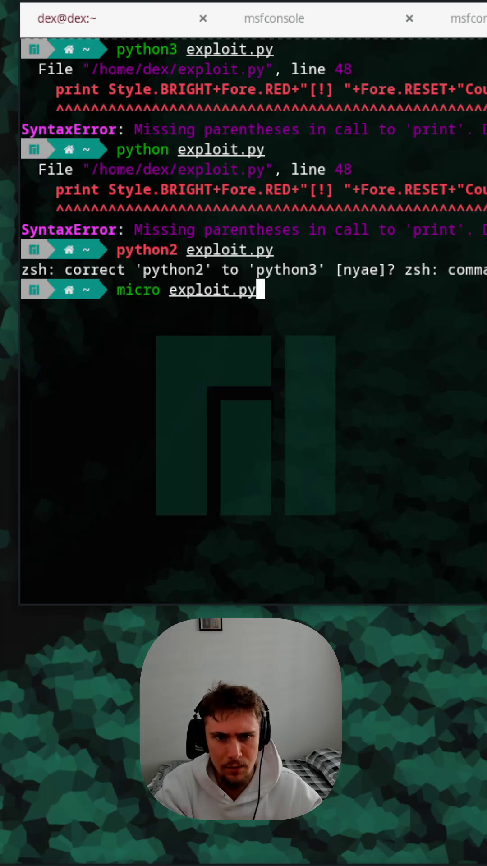
Reopen exploit.py in micro, jump to lines 24 and 64, then move up toward PNG_magicBytes
key("Return")
scroll(254, 298, "down", 3)
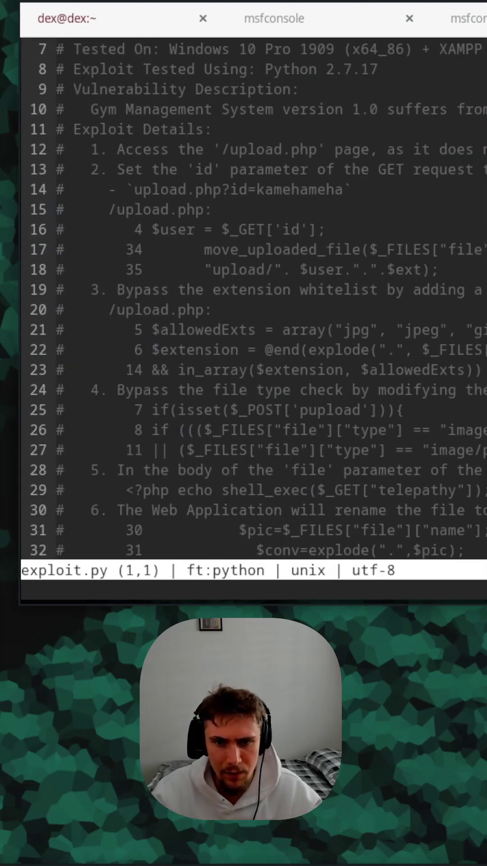
scroll(253, 297, "down", 1)
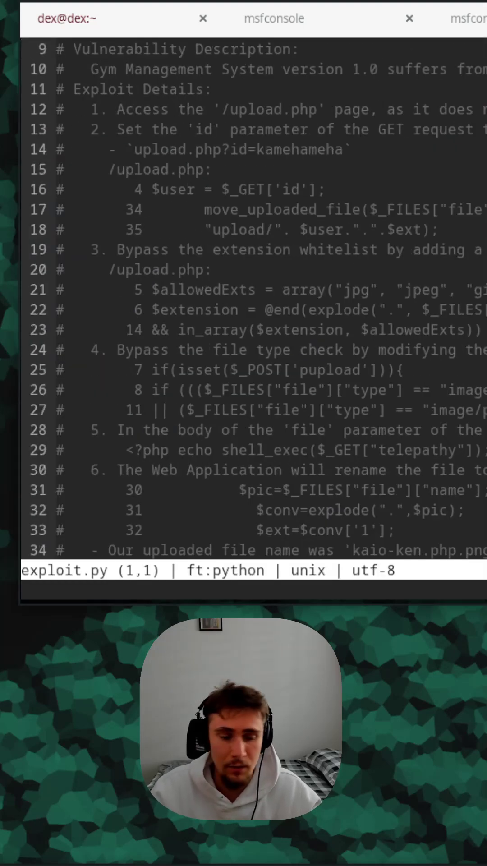
key("Down")
key("Down")
key("Down")
key("Down")
key("Down")
key("Down")
key("Down")
key("Down")
key("Down")
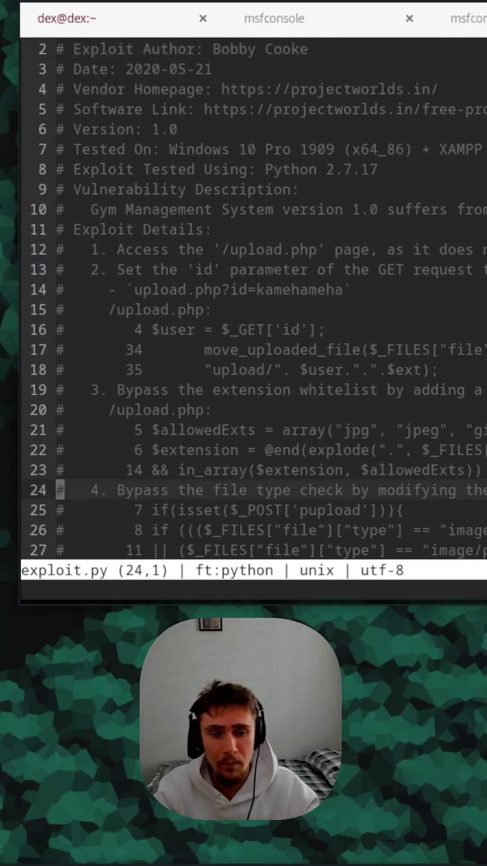
key("Down")
key("Down")
key("Down")
key("Down")
key("Down")
key("Down")
key("Down")
key("Down")
key("Down")
key("Down")
key("Down")
key("Down")
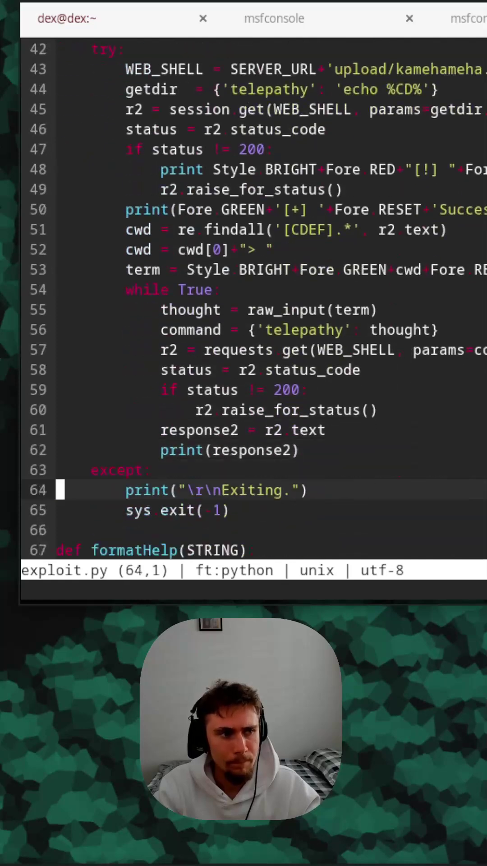
key("Down")
key("Down")
key("Down")
key("Down")
key("Down")
key("Down")
key("Down")
key("Down")
key("Down")
key("Down")
key("Down")
key("Down")
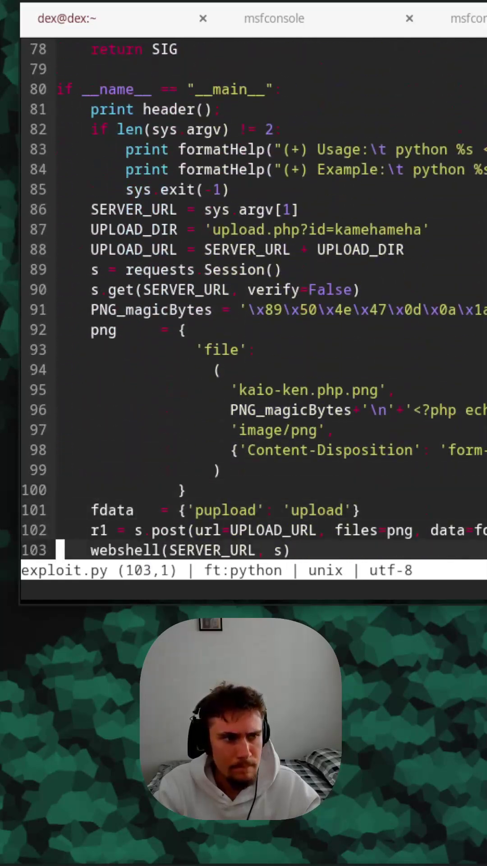
key("shift+a")
key("Up")
key("Up")
key("Up")
key("Up")
key("Up")
key("Up")
key("Up")
key("Up")
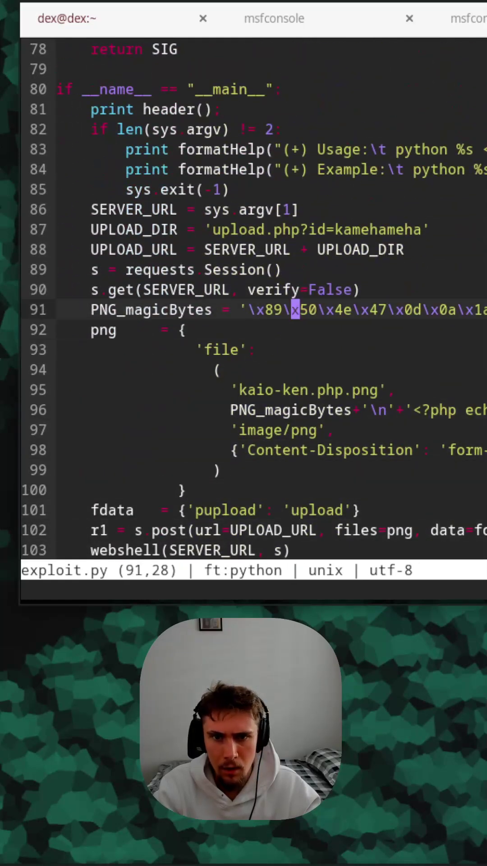
key("Up")
key("Up")
key("Up")
key("Up")
key("Up")
key("Up")
key("Up")
key("Up")
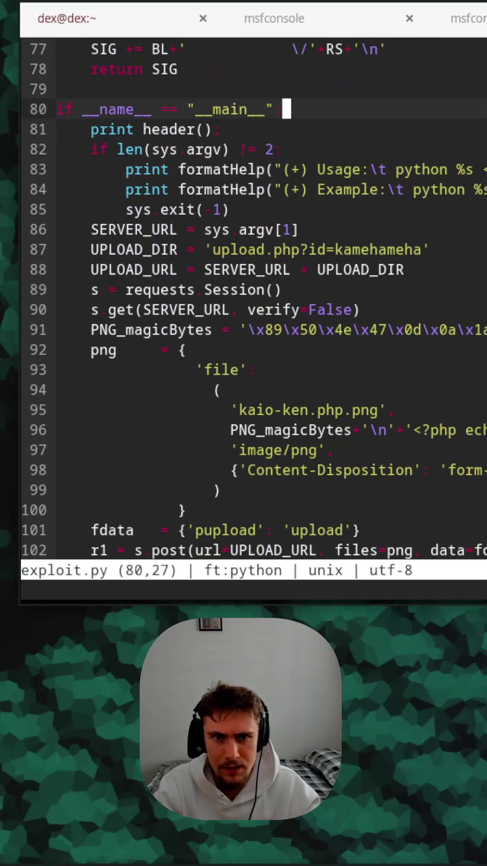